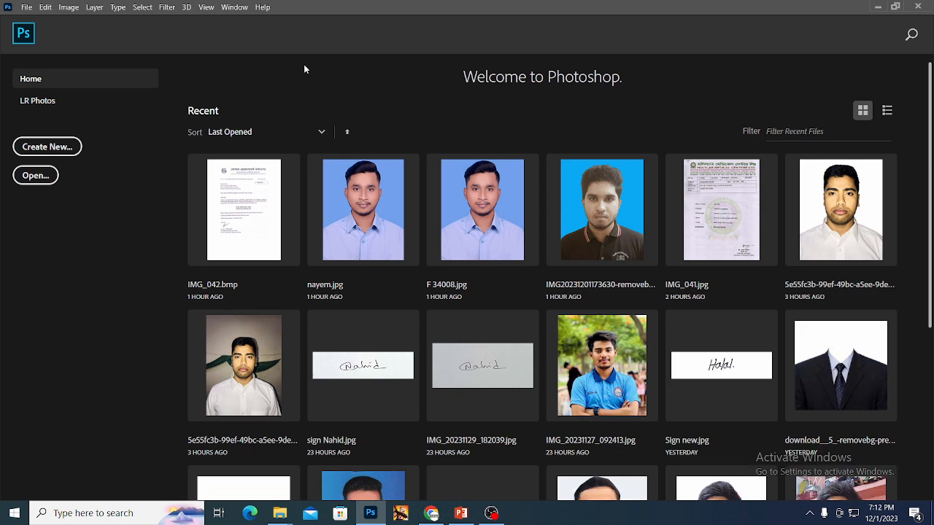
# - Open the portrait photo with the plain blue background from the Desktop folder
pyautogui.scroll(-2, 304, 65)
pyautogui.scroll(2, 295, 81)
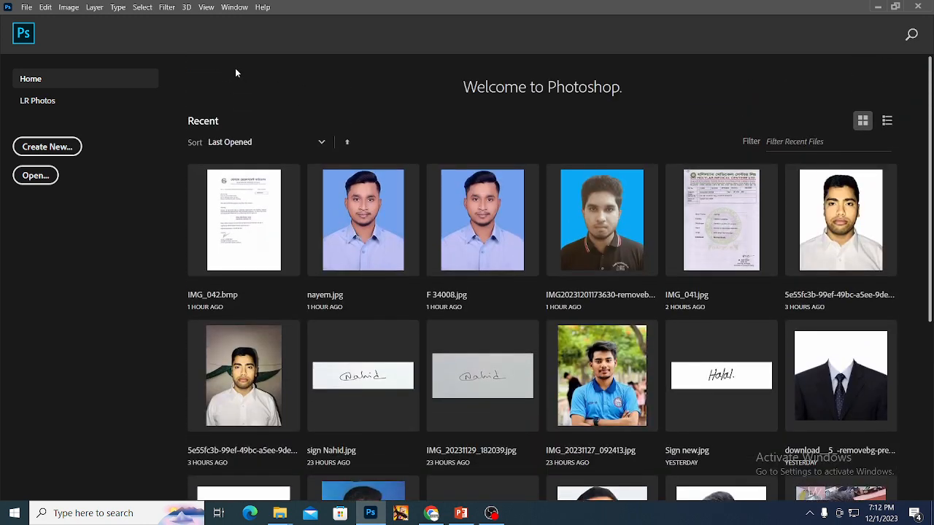
pyautogui.click(26, 7)
pyautogui.click(37, 27)
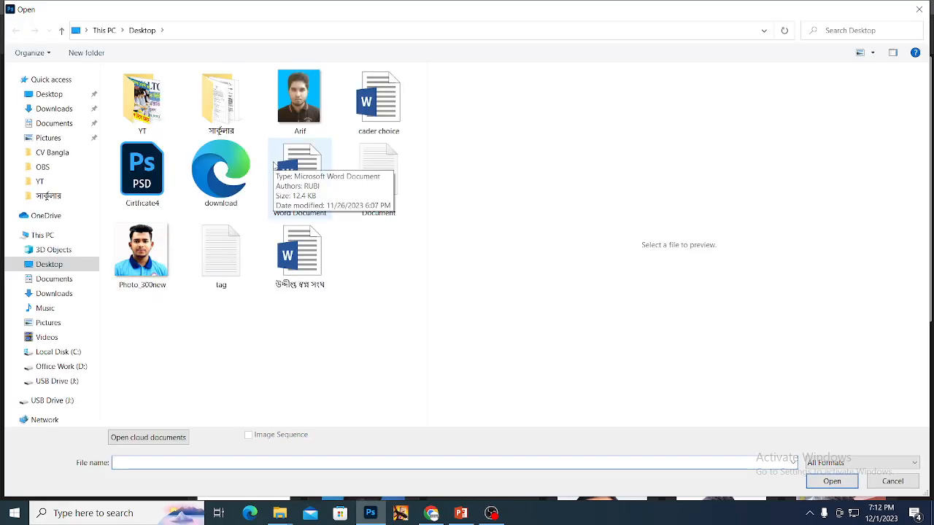
pyautogui.click(306, 108)
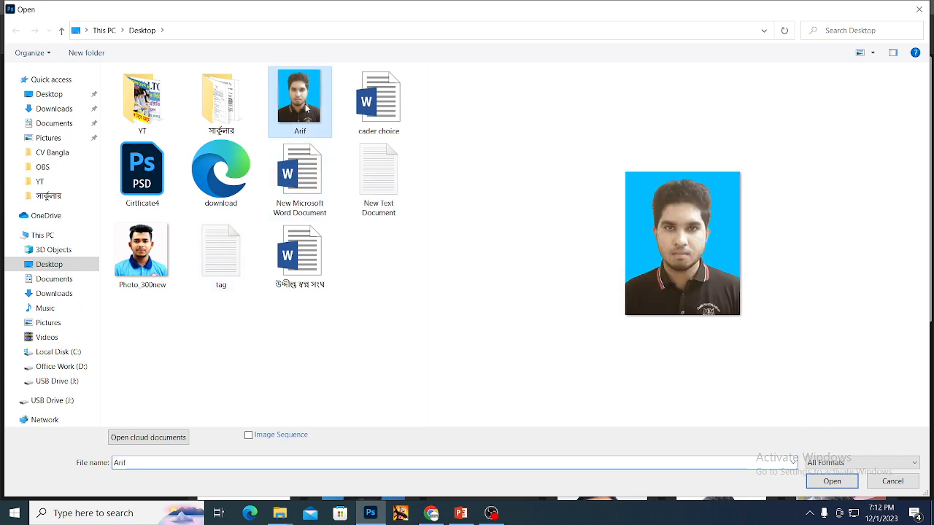
pyautogui.click(822, 488)
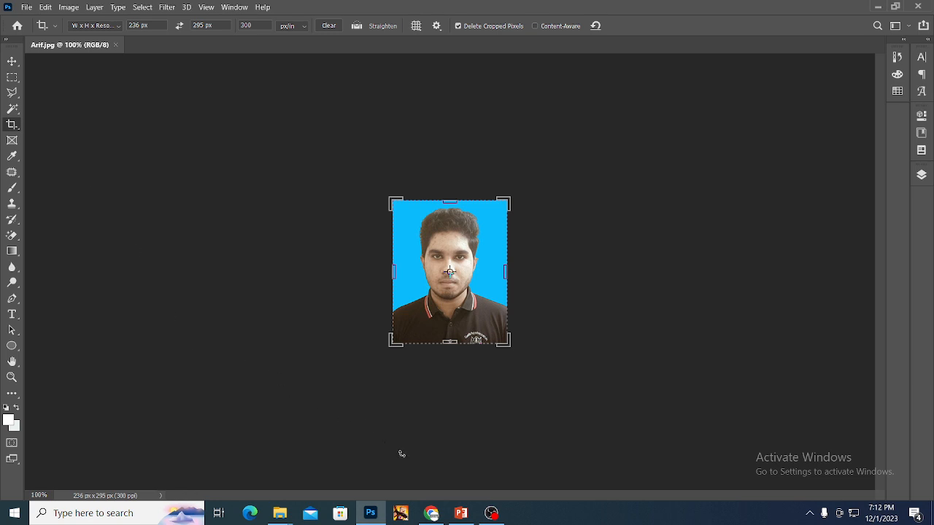
# - Switch to Chrome and search Google in a new tab for "stamp size photo size px"
pyautogui.moveTo(428, 516)
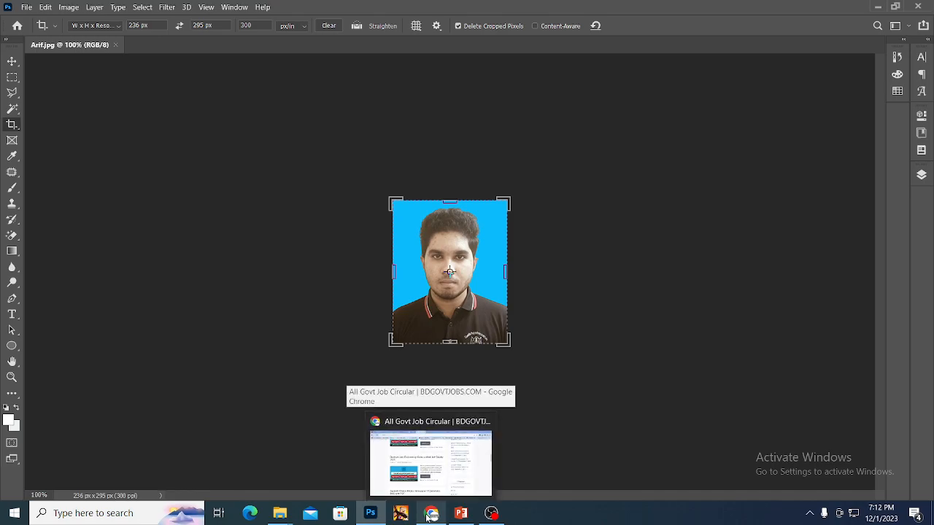
pyautogui.click(429, 453)
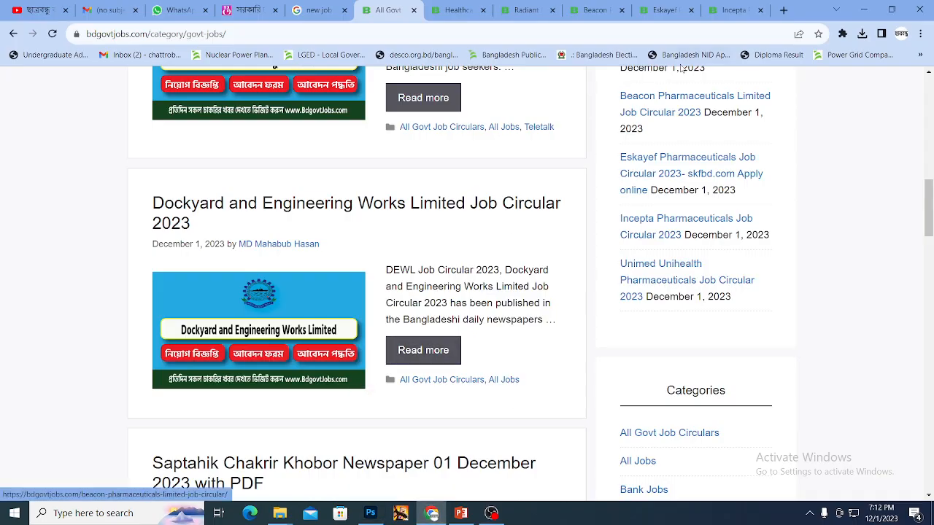
pyautogui.click(784, 10)
pyautogui.click(335, 35)
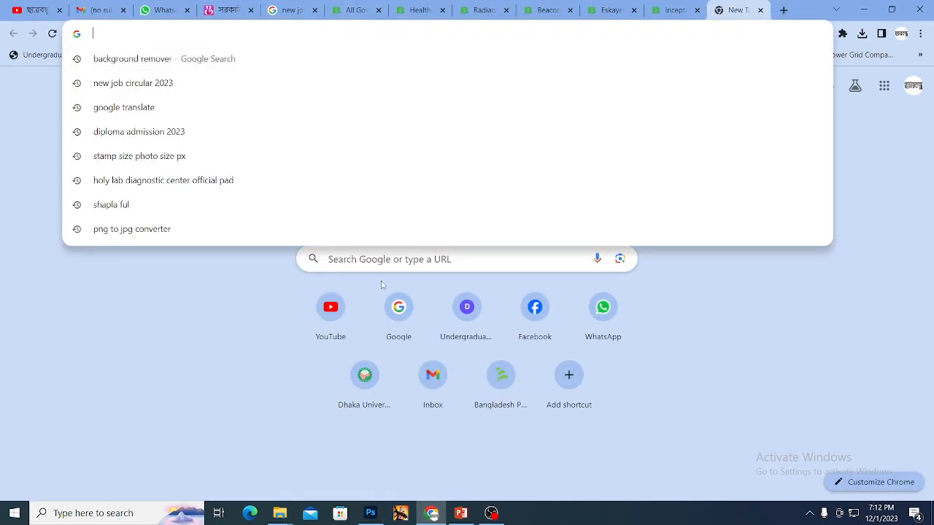
pyautogui.click(394, 308)
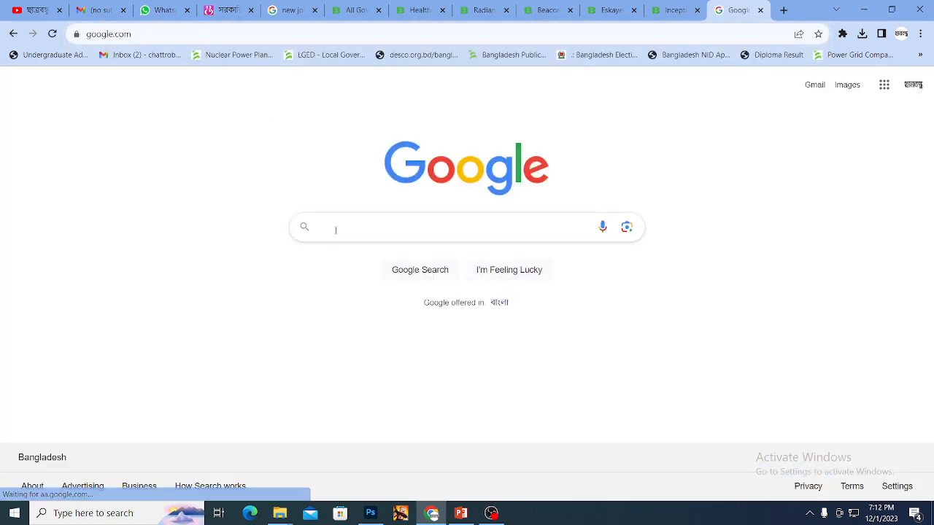
pyautogui.click(335, 230)
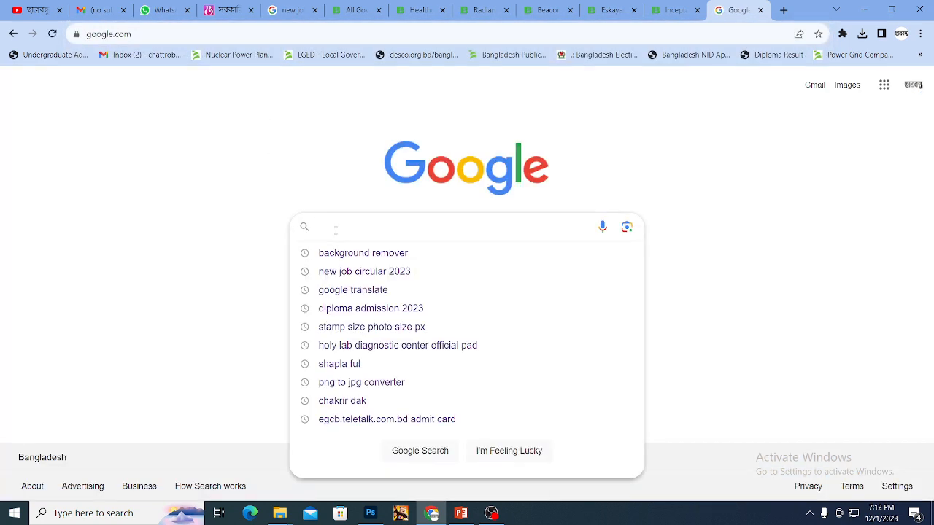
pyautogui.write('st')
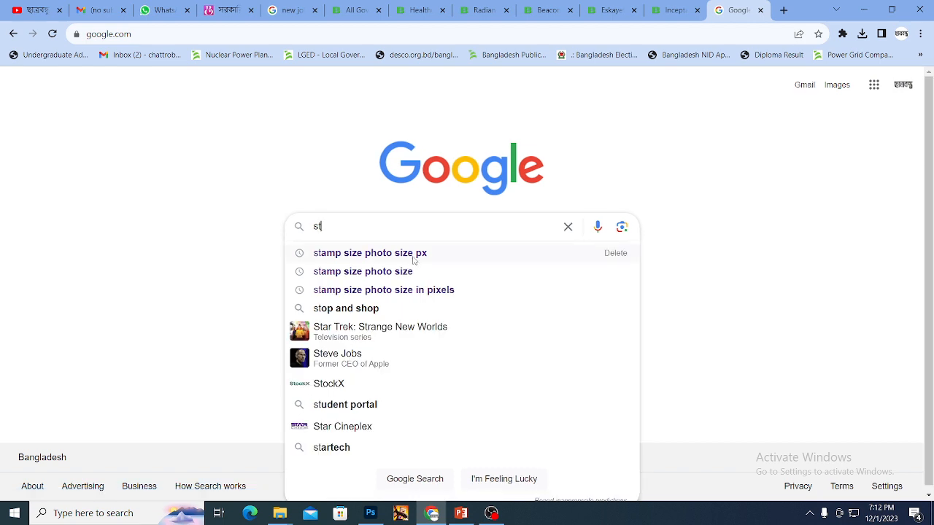
pyautogui.click(413, 253)
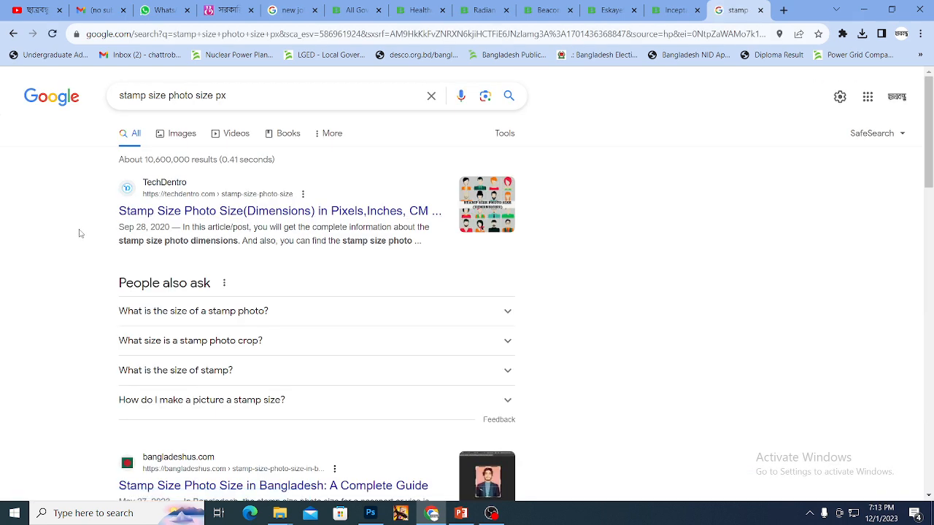
# - Examine the search results for the stamp-size photo dimensions in pixels and highlight them in the Passport Photo Online result
pyautogui.scroll(-3, 81, 234)
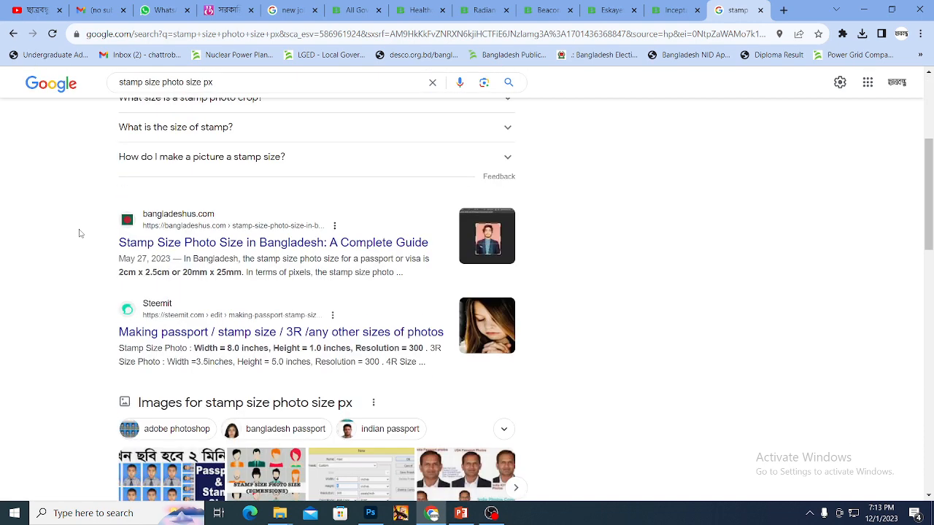
pyautogui.scroll(-4, 80, 233)
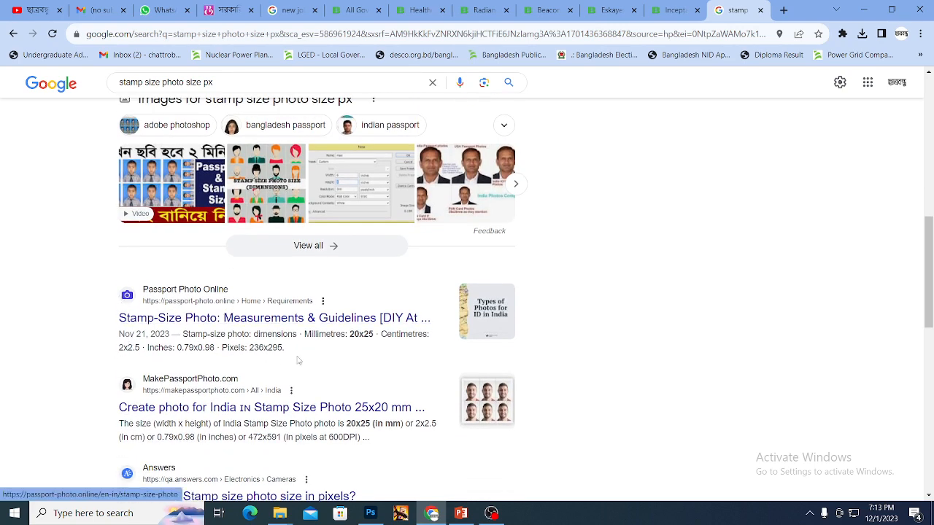
pyautogui.moveTo(285, 349); pyautogui.dragTo(249, 348)
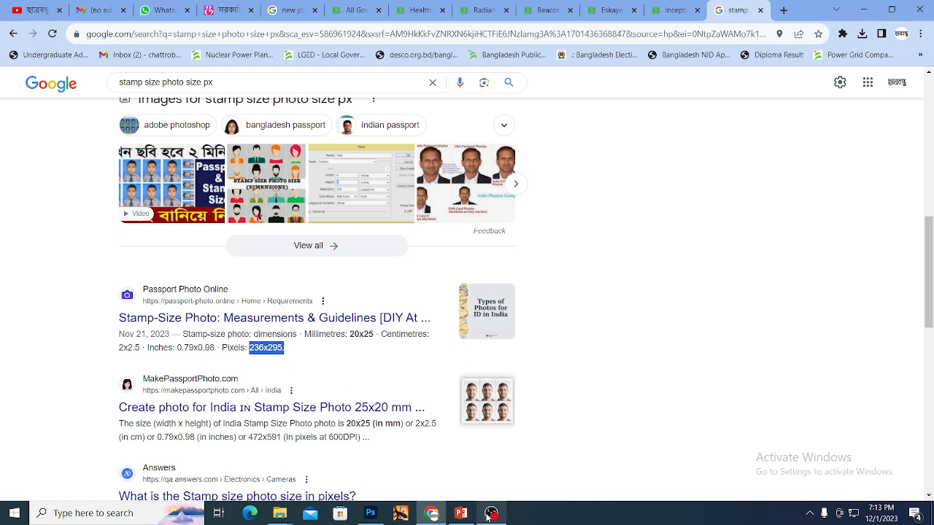
# - Switch back to Photoshop and crop the portrait with the W x H x Resolution preset at 236 px by 295 px and 300 px/in
pyautogui.click(371, 513)
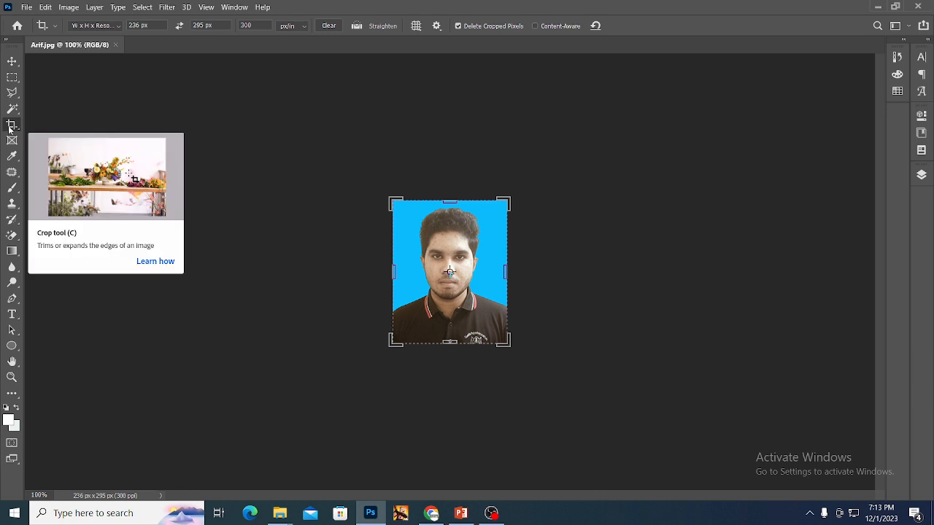
pyautogui.click(91, 26)
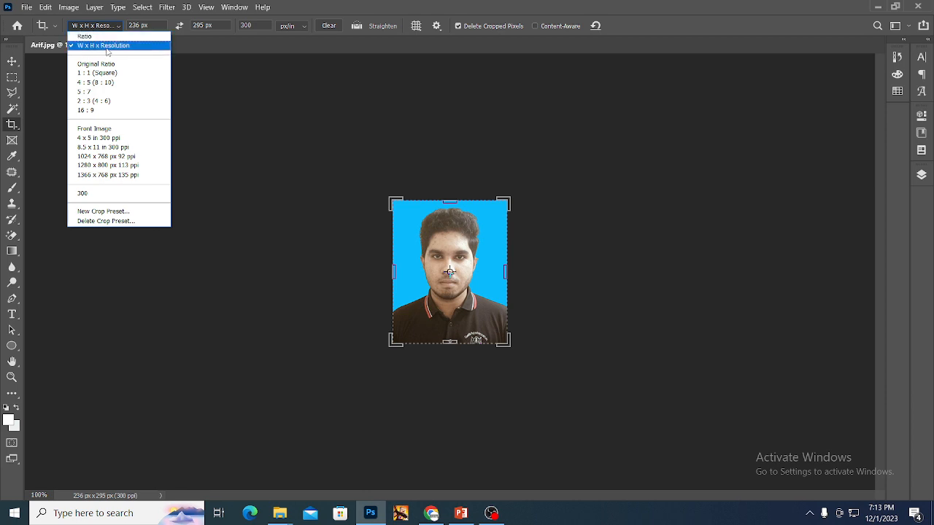
pyautogui.click(107, 47)
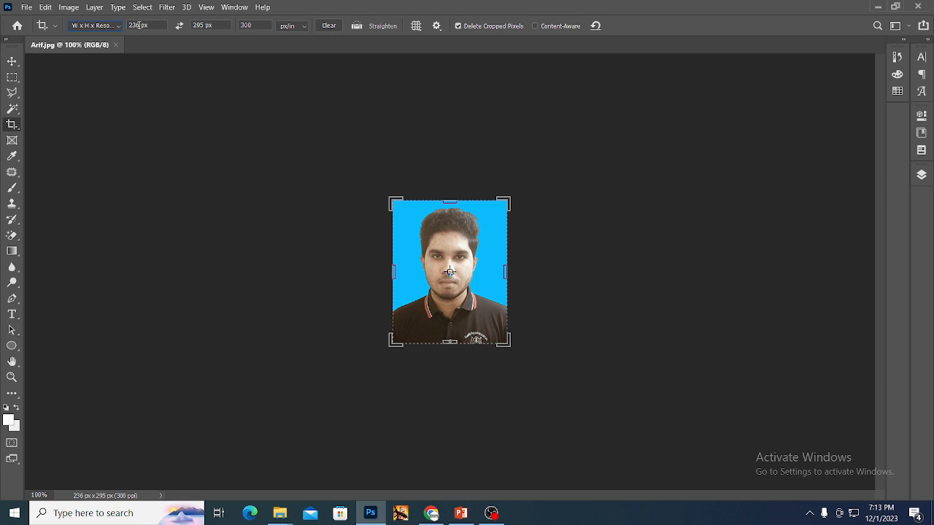
pyautogui.click(138, 26)
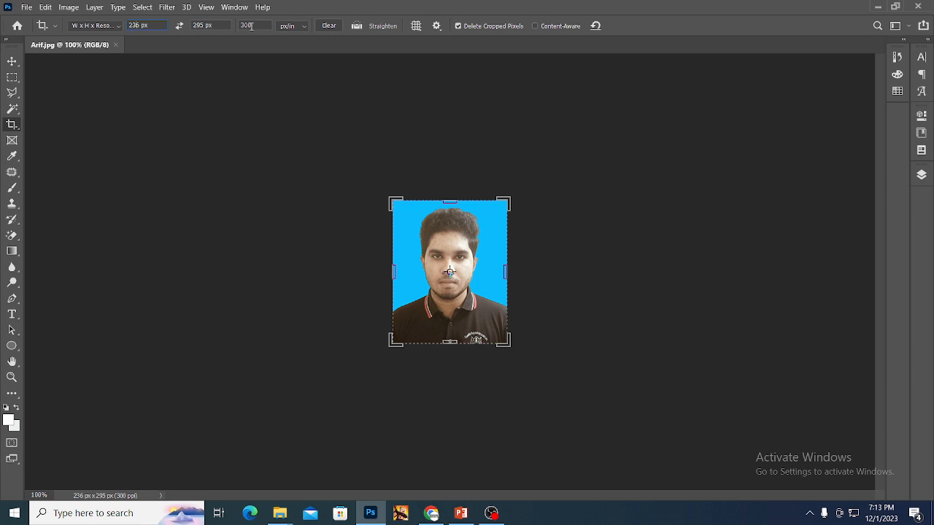
pyautogui.click(13, 125)
pyautogui.press('Return')
pyautogui.click(292, 151)
pyautogui.press('Return')
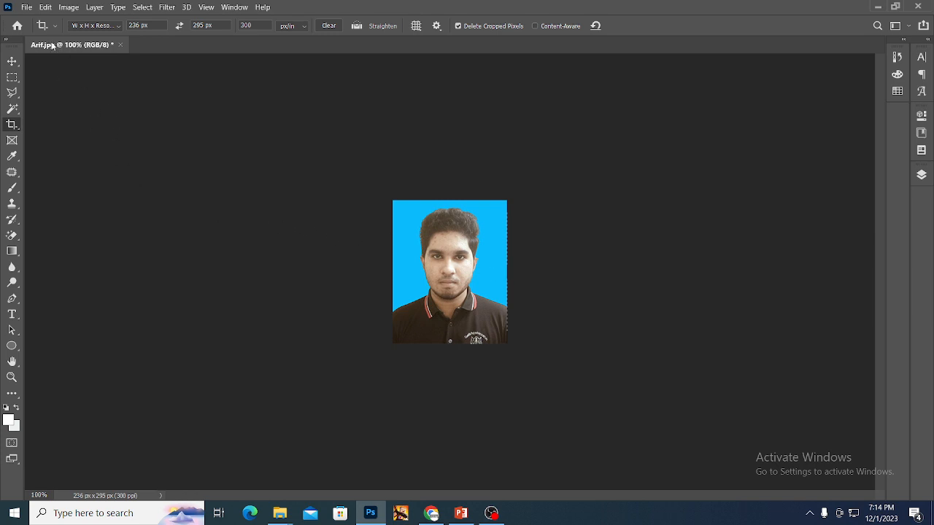
# - Create a new A4 document of 210 x 297 mm at 300 ppi with a white background, leaving it uncropped
pyautogui.click(27, 8)
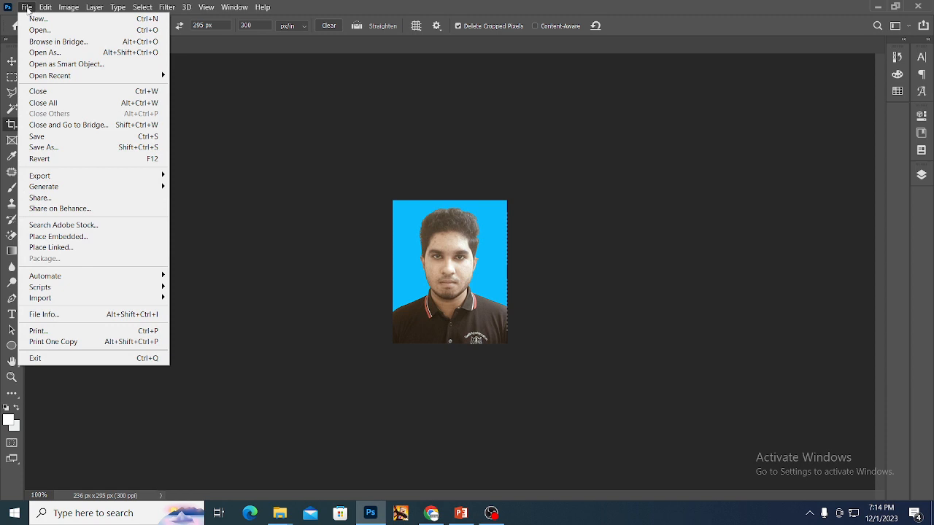
pyautogui.click(36, 19)
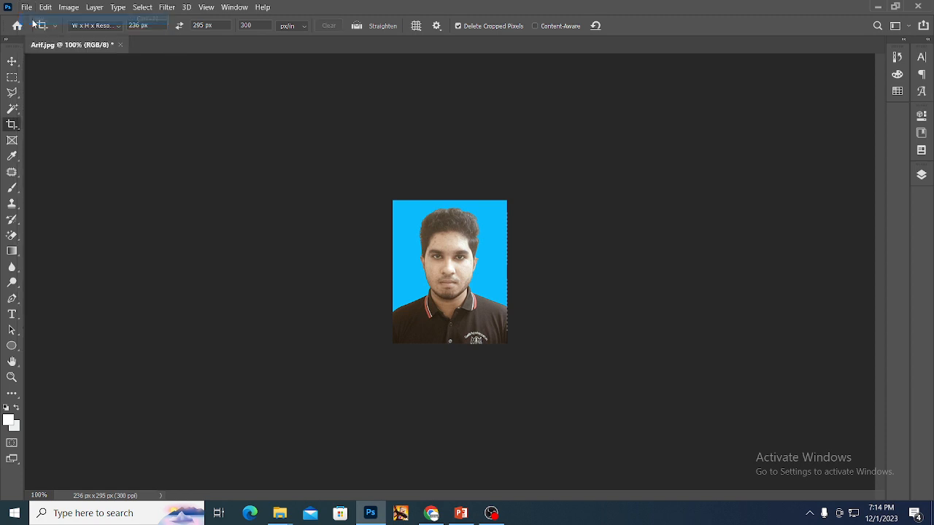
pyautogui.click(272, 146)
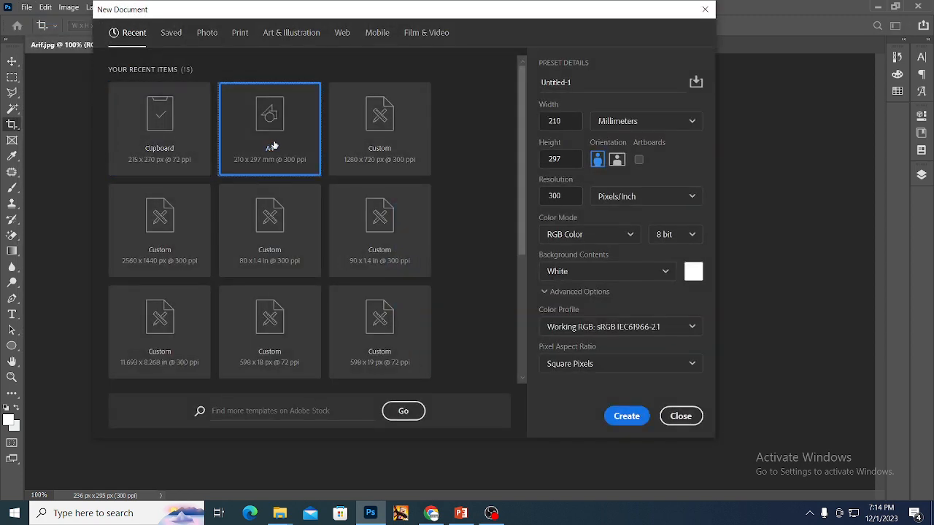
pyautogui.click(261, 133)
pyautogui.click(626, 418)
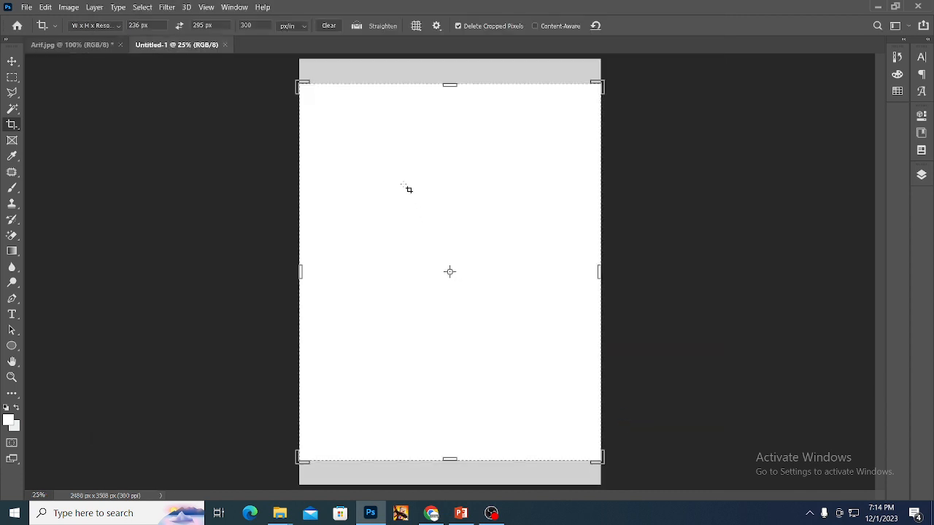
pyautogui.press('Escape')
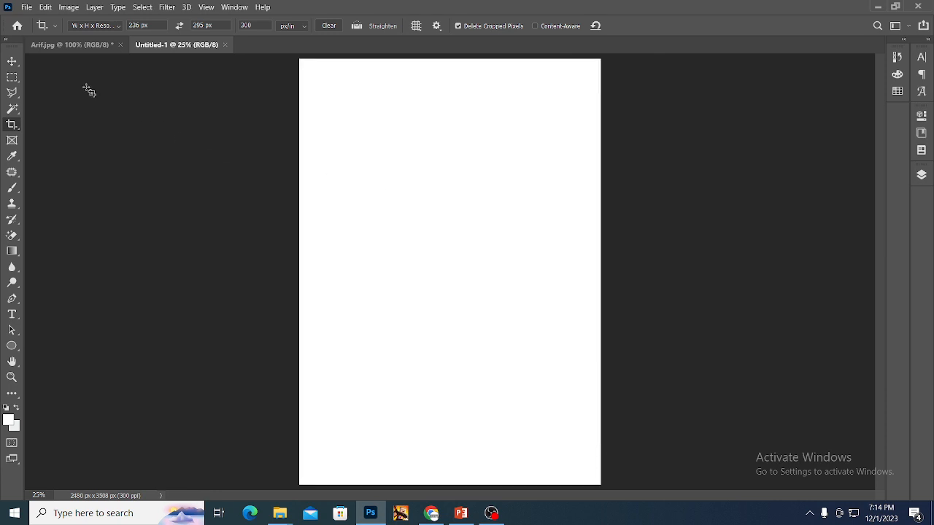
# - Copy the whole cropped portrait and paste it into the new A4 document
pyautogui.click(61, 45)
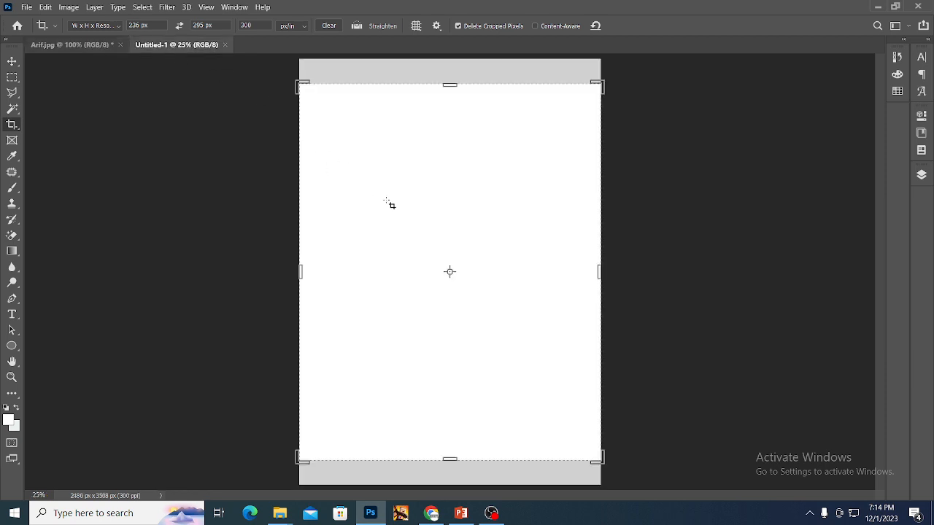
pyautogui.press('ctrl')
pyautogui.hotkey('ctrl', 'v')
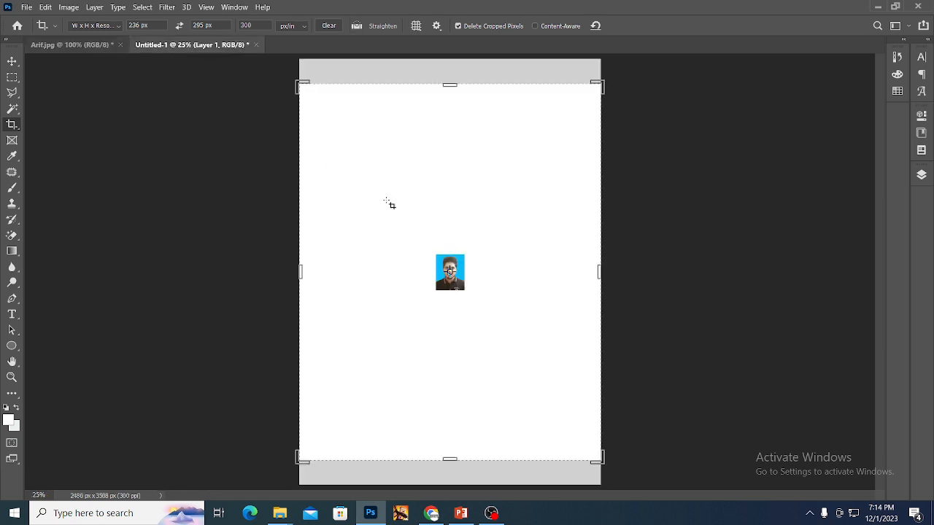
# - Try bringing a second copy of the portrait into the A4 document with the Move tool, and undo it
pyautogui.click(72, 45)
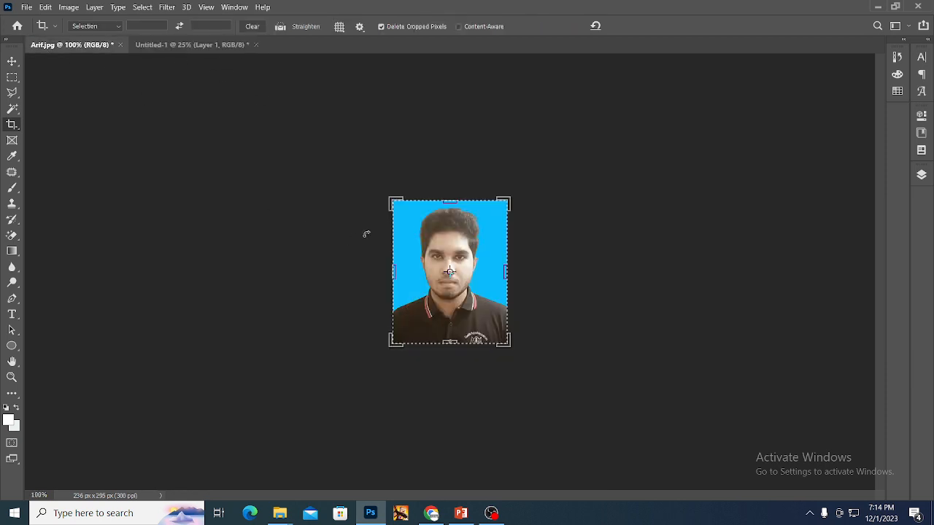
pyautogui.hotkey('ctrl', 'a')
pyautogui.press('v')
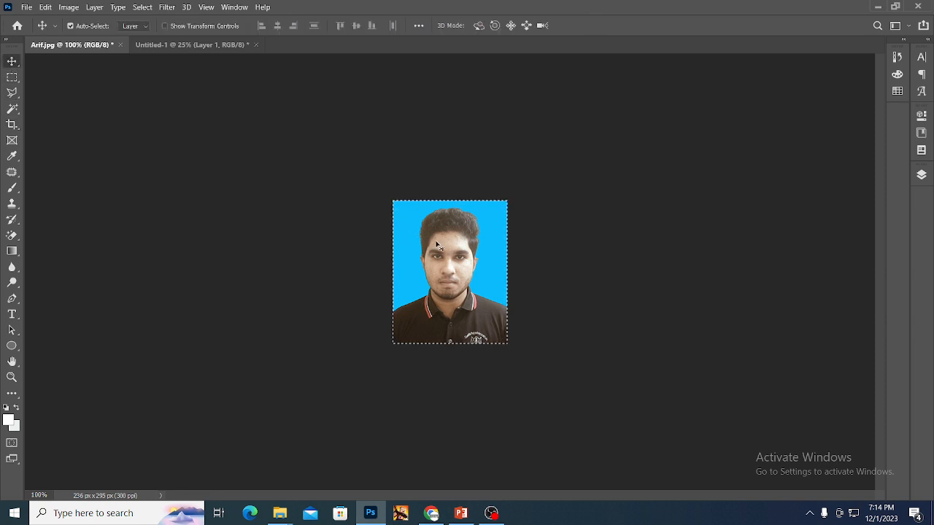
pyautogui.moveTo(406, 235); pyautogui.dragTo(440, 159)
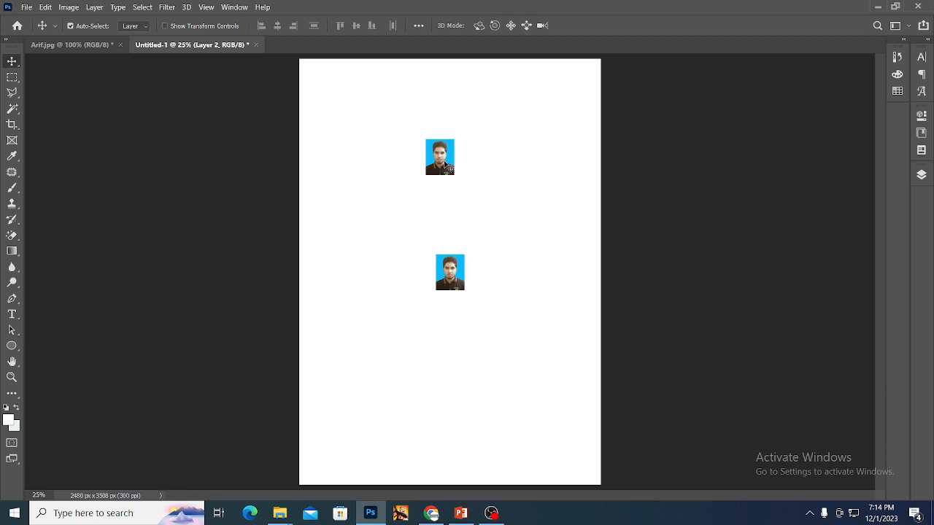
pyautogui.hotkey('ctrl', 'z')
# - Free-transform the pasted portrait: move it near the page's upper-left corner and rotate it -90 degrees
pyautogui.press('ctrl')
pyautogui.hotkey('ctrl', 't')
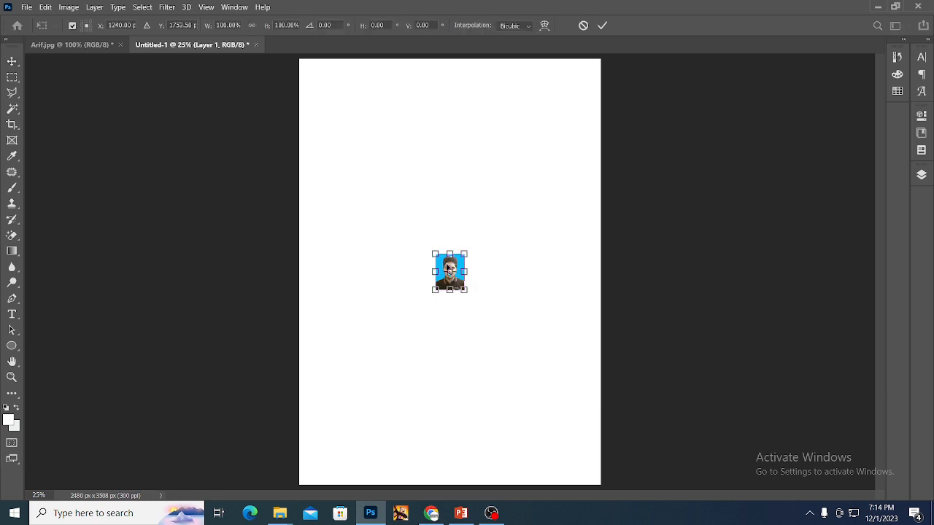
pyautogui.moveTo(449, 267); pyautogui.dragTo(328, 83)
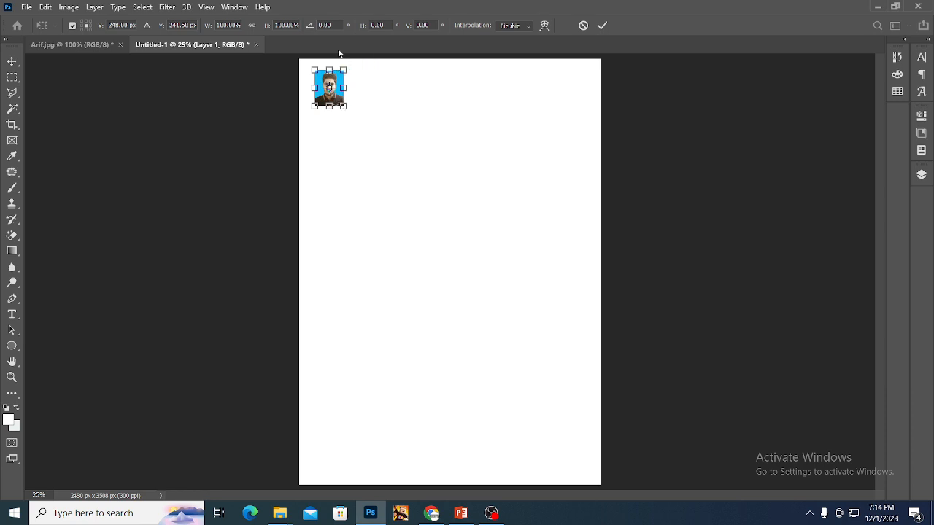
pyautogui.click(320, 24)
pyautogui.write('-90')
pyautogui.press('Return')
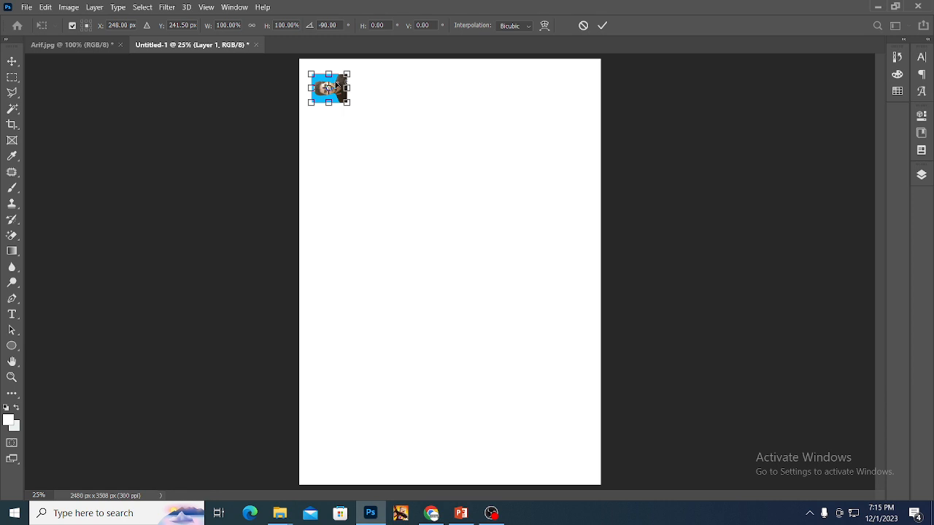
# - Fit the rotated portrait into the page's upper-left corner at about X 163.5 px, Y 134 px, and apply the transform
pyautogui.moveTo(336, 87); pyautogui.dragTo(318, 75)
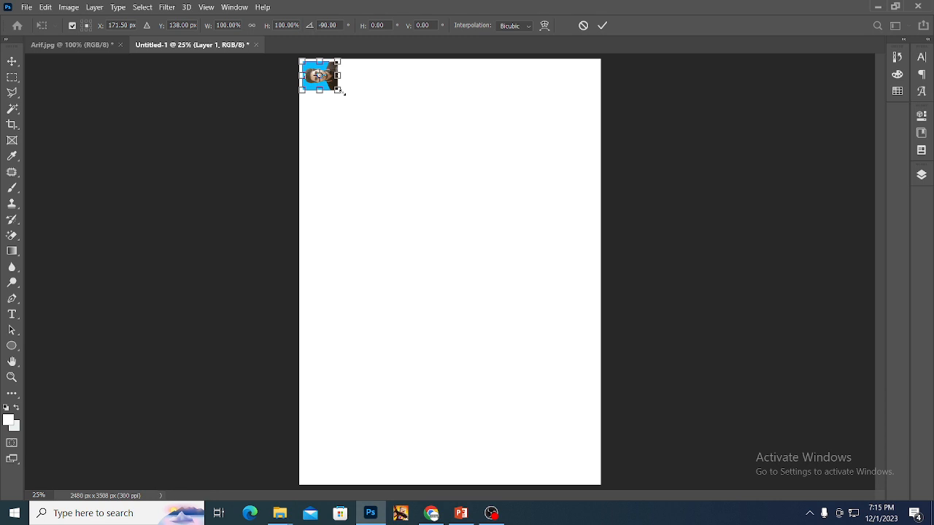
pyautogui.moveTo(318, 75); pyautogui.dragTo(318, 74)
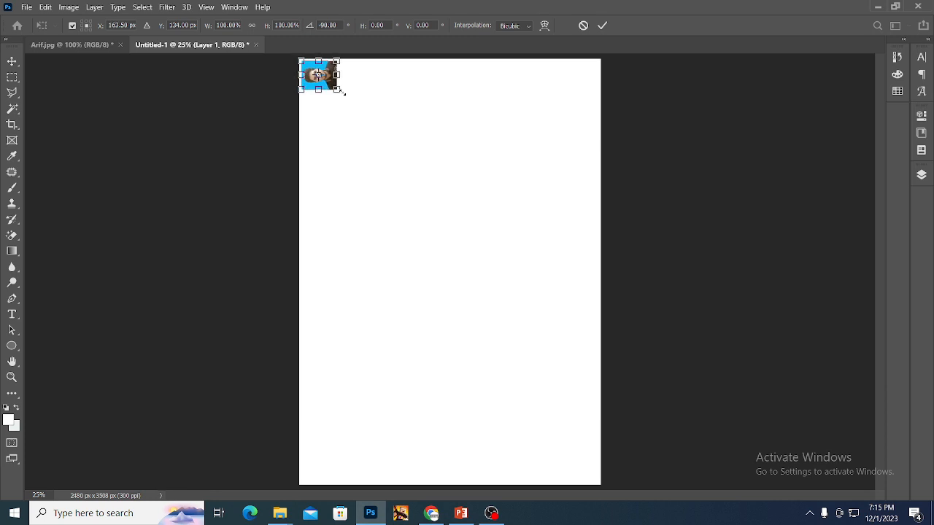
pyautogui.press('Return')
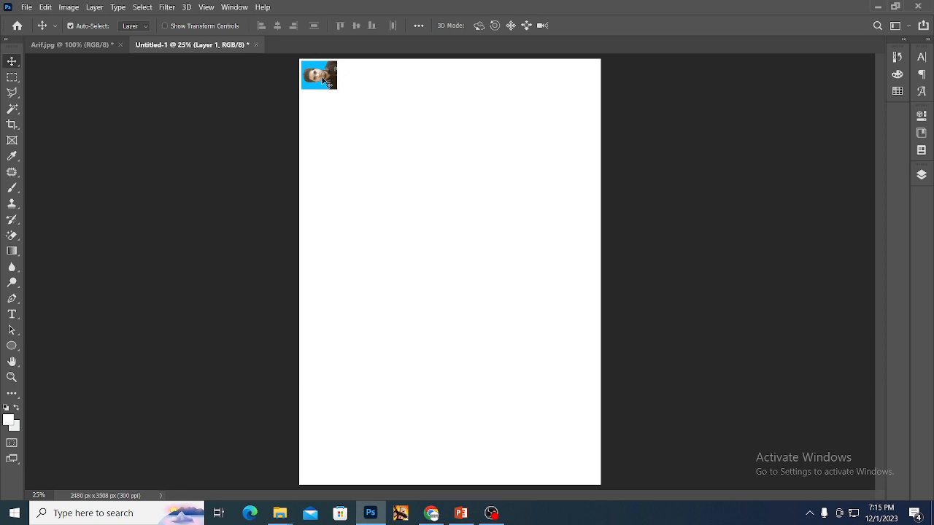
# - Duplicate the rotated portrait just to its right on the page and nudge the copy left, leaving a narrow gap between the two
pyautogui.moveTo(324, 80); pyautogui.dragTo(361, 78)
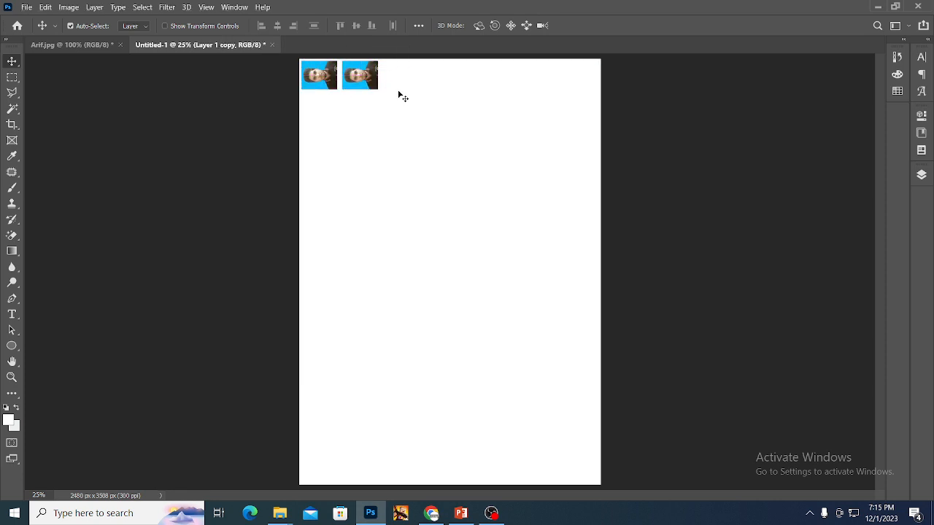
pyautogui.press('Left')
pyautogui.press('Left')
pyautogui.press('Left')
pyautogui.press('Left')
pyautogui.press('Left')
pyautogui.press('Left')
pyautogui.press('Left')
pyautogui.press('Left')
pyautogui.press('Left')
pyautogui.press('Left')
pyautogui.press('Left')
pyautogui.press('Left')
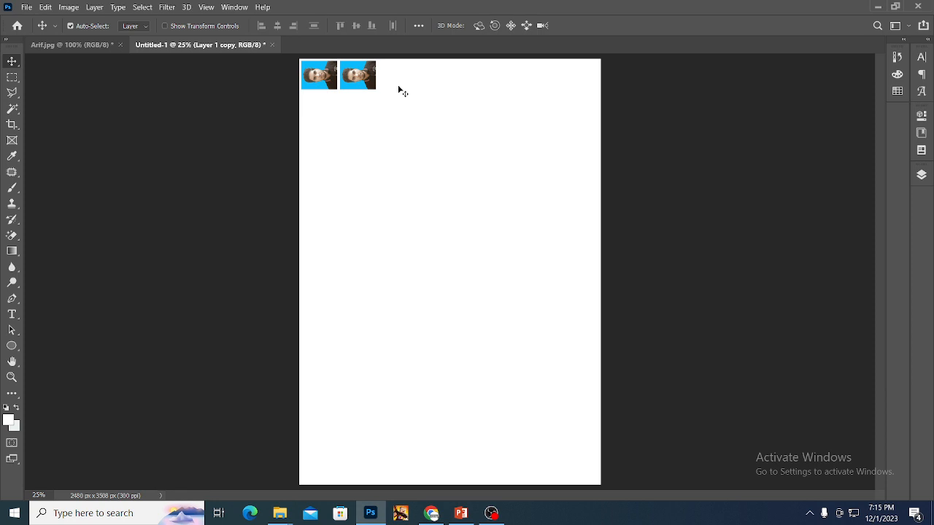
# - Start printing the A4 page and shift the image slightly right and down in the print preview, clear of the paper's margins
pyautogui.click(26, 7)
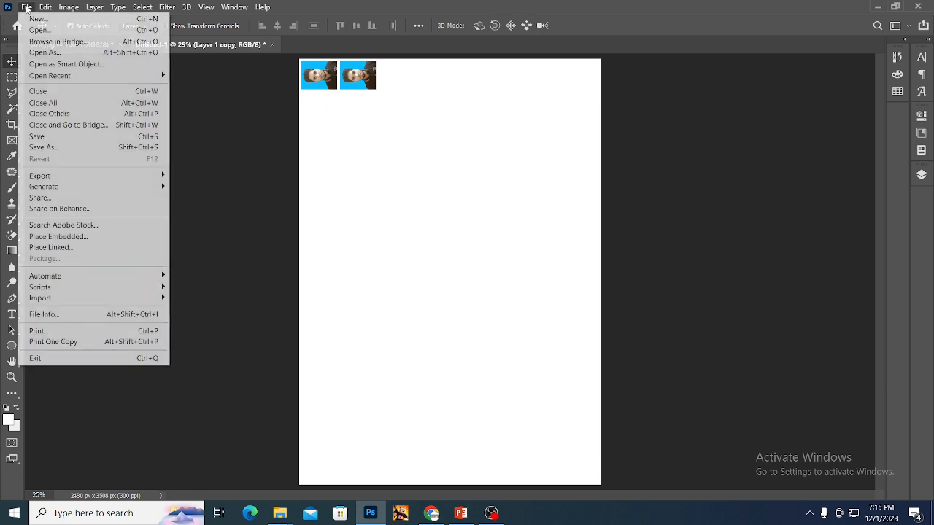
pyautogui.click(44, 332)
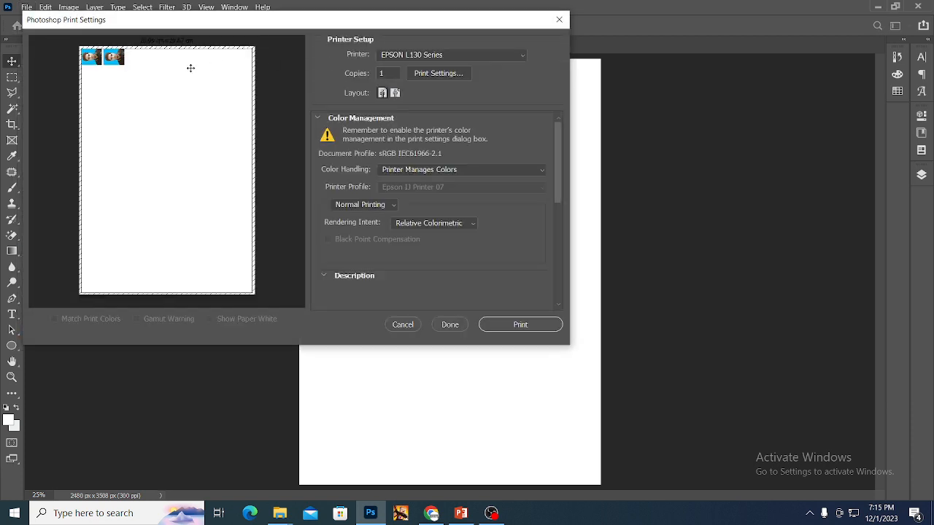
pyautogui.moveTo(155, 118); pyautogui.dragTo(157, 120)
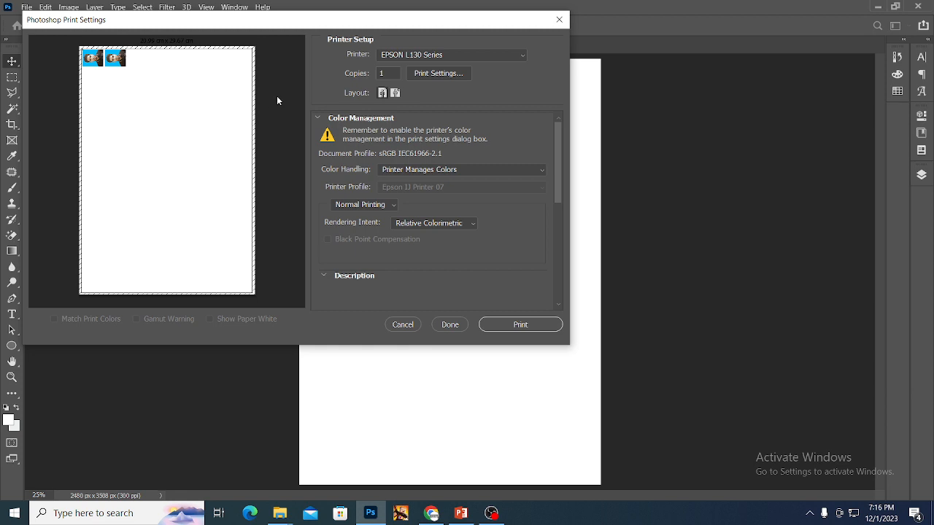
# - Set the paper type to Epson Premium Glossy in the EPSON L130 Series printer properties
pyautogui.click(437, 77)
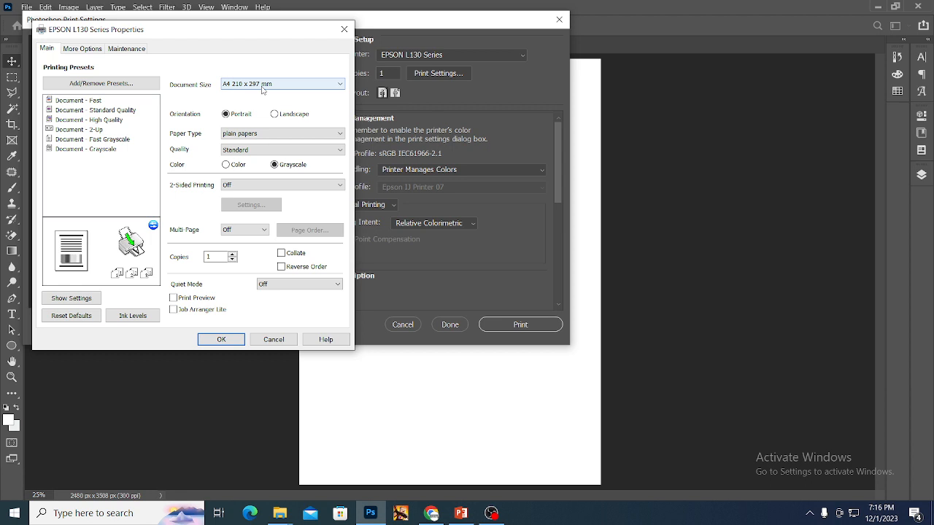
pyautogui.click(243, 138)
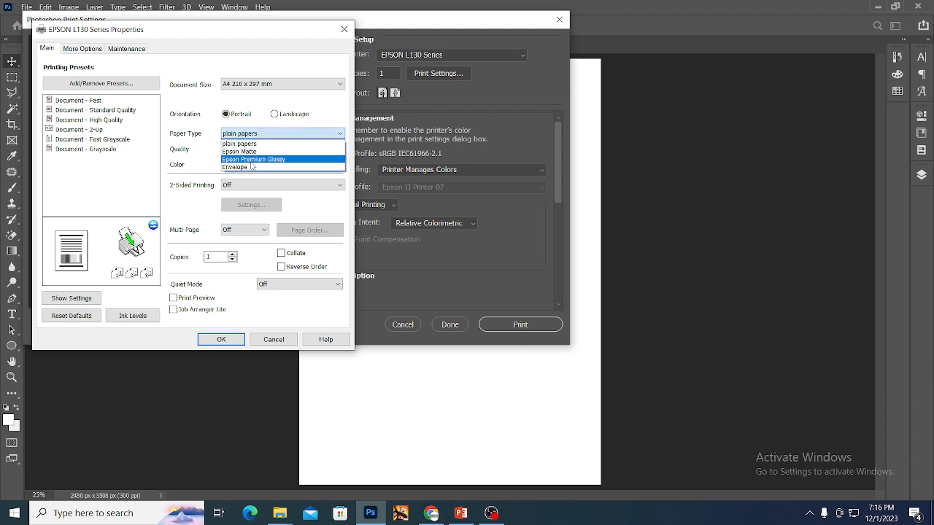
pyautogui.click(262, 160)
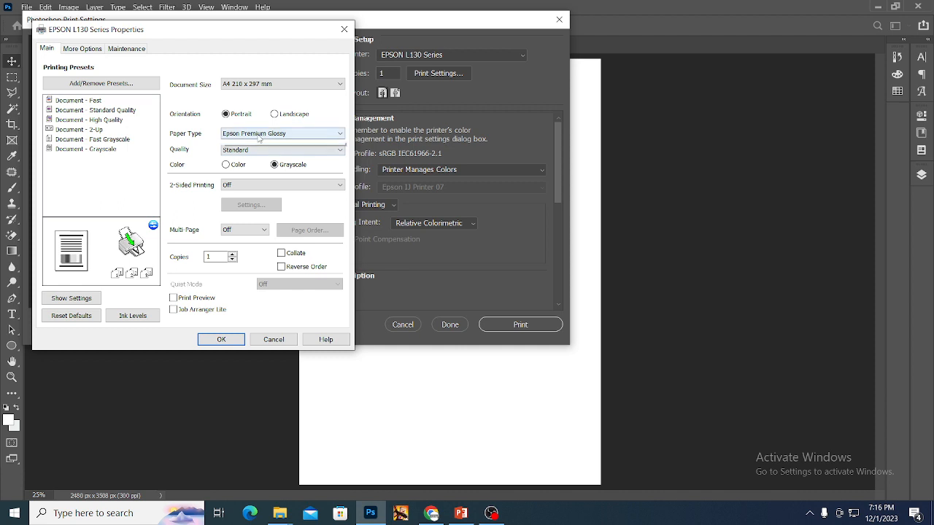
pyautogui.click(259, 137)
pyautogui.click(259, 159)
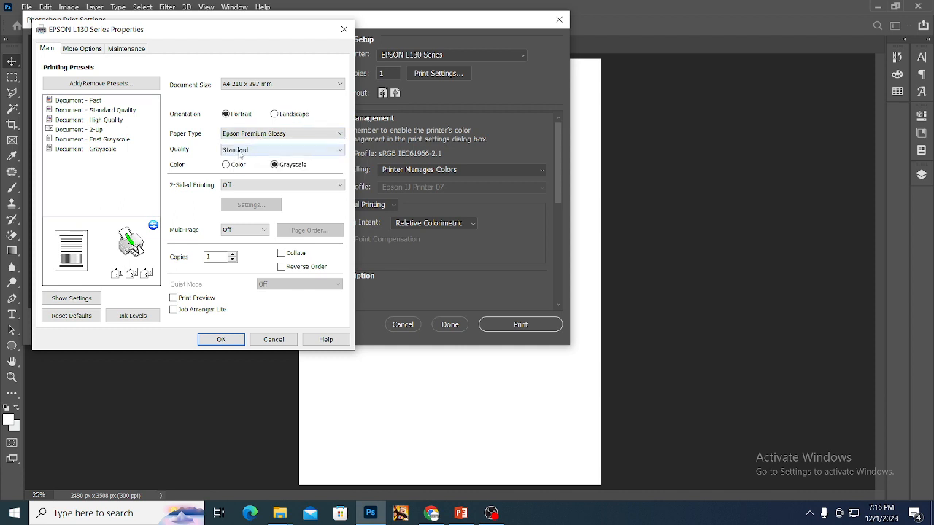
# - Set the print quality to High and the color mode to Color, and accept the printer properties
pyautogui.click(240, 152)
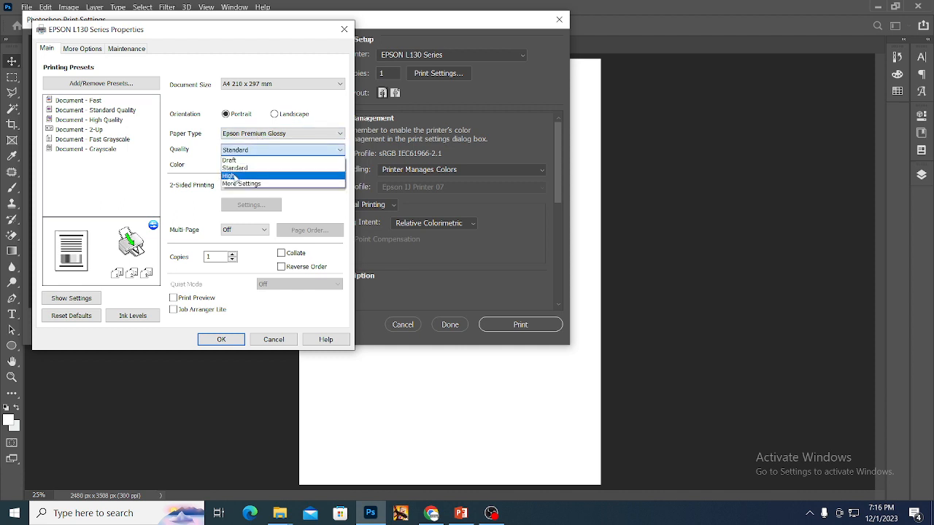
pyautogui.click(232, 176)
pyautogui.click(236, 150)
pyautogui.click(238, 176)
pyautogui.click(244, 149)
pyautogui.click(244, 149)
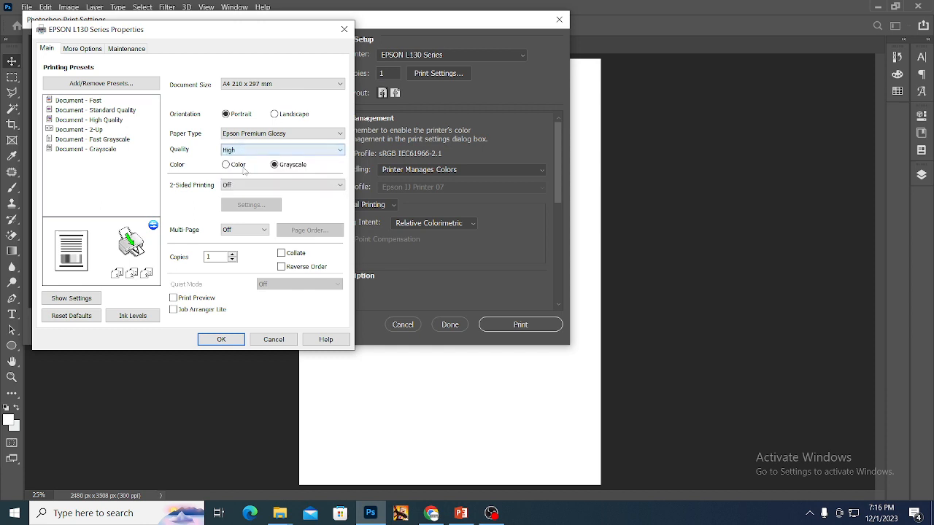
pyautogui.click(228, 166)
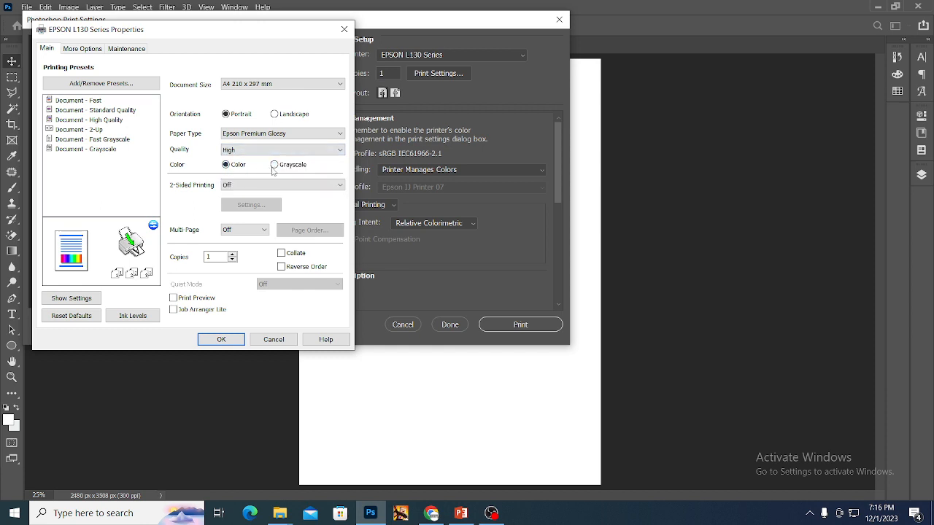
pyautogui.click(221, 340)
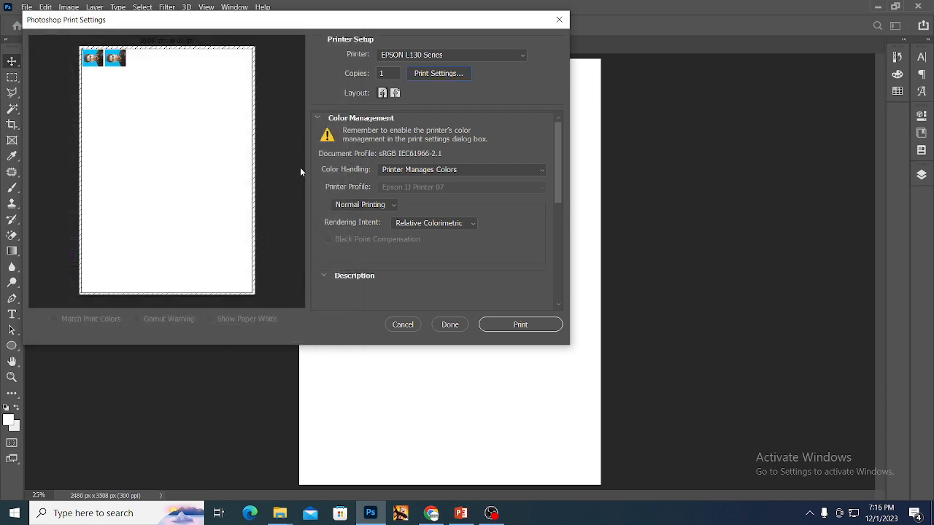